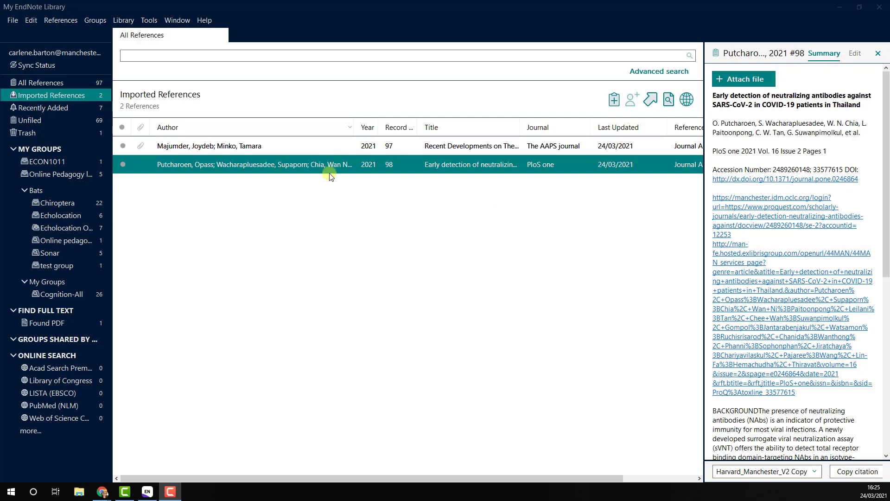
# Run Find Full Text on the Putcharoen 2021 reference to download its PDF.
pyautogui.rightClick(403, 164)
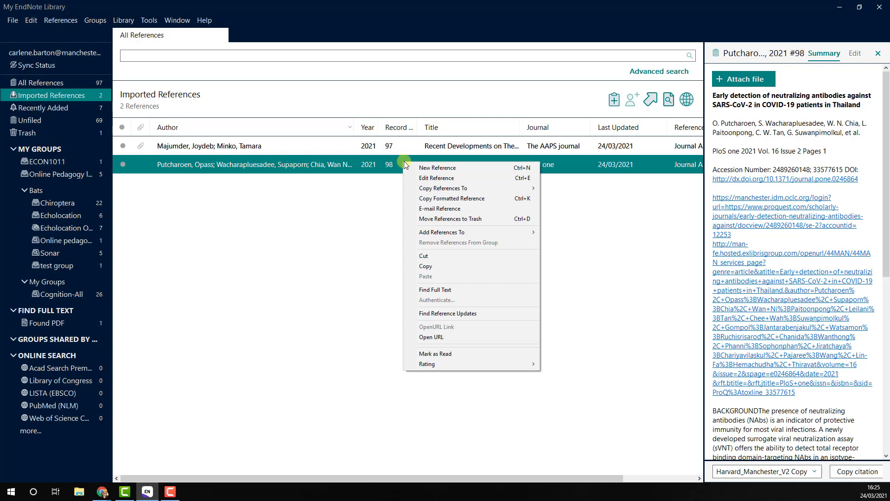
pyautogui.click(477, 292)
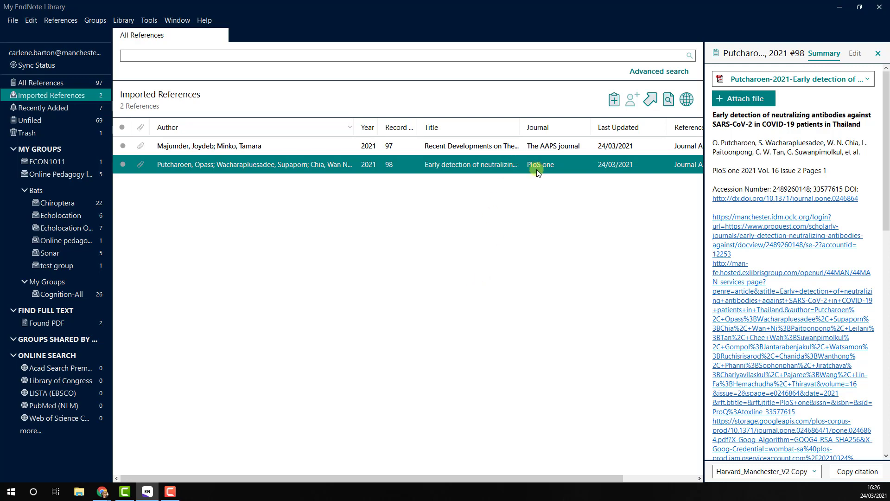
# Attach EndNote.pdf to the Putcharoen 2021 reference as a second file.
pyautogui.click(752, 101)
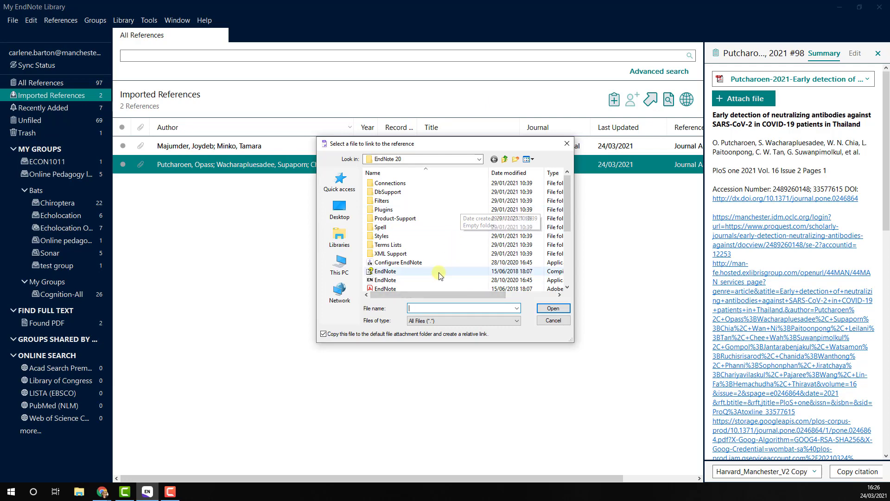
pyautogui.click(419, 288)
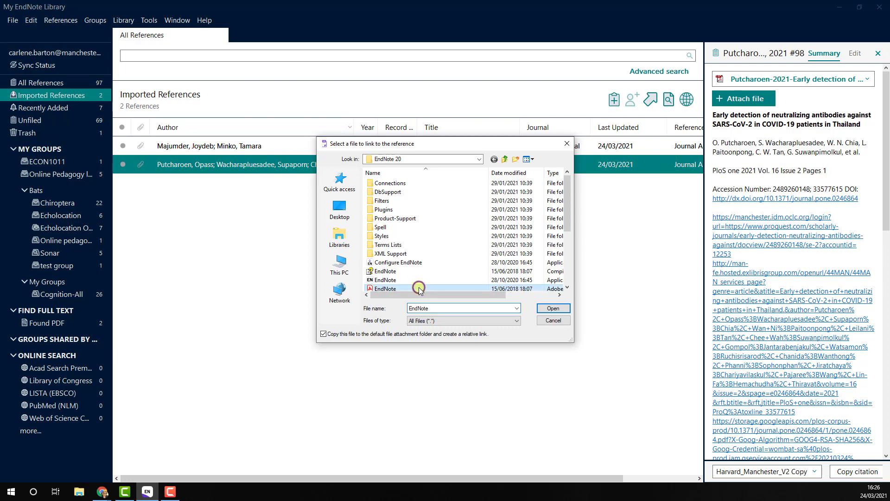
pyautogui.click(553, 309)
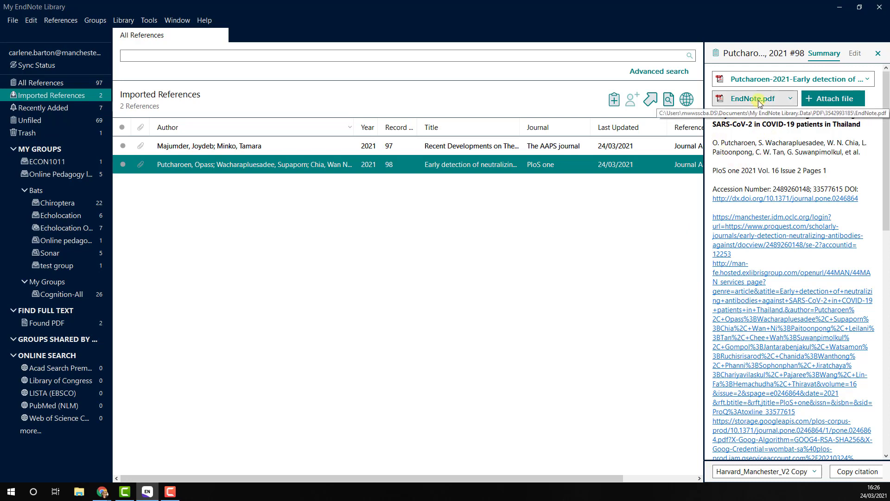
# Delete the found full-text PDF from the reference's attachments in the Summary panel.
pyautogui.click(792, 102)
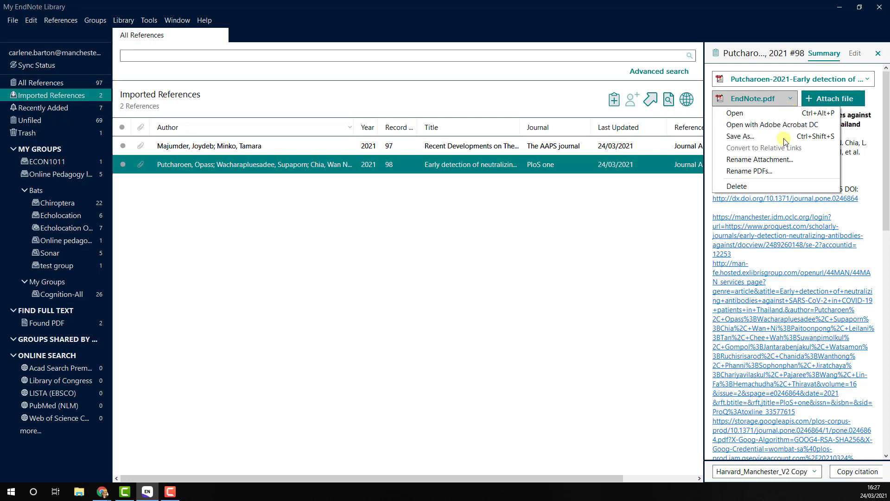
pyautogui.click(740, 187)
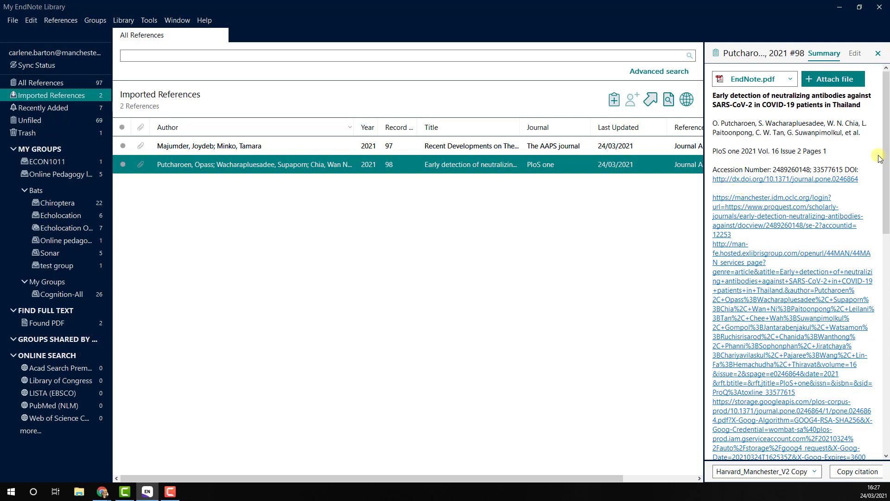
pyautogui.click(736, 83)
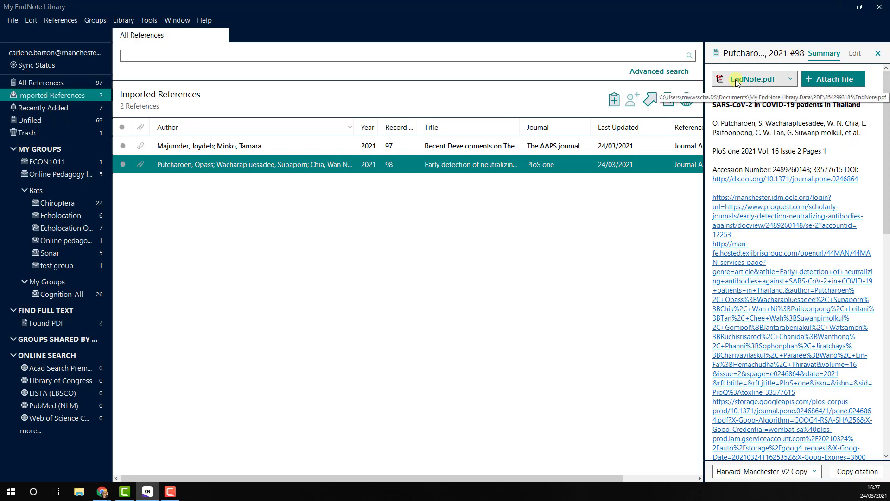
pyautogui.click(736, 81)
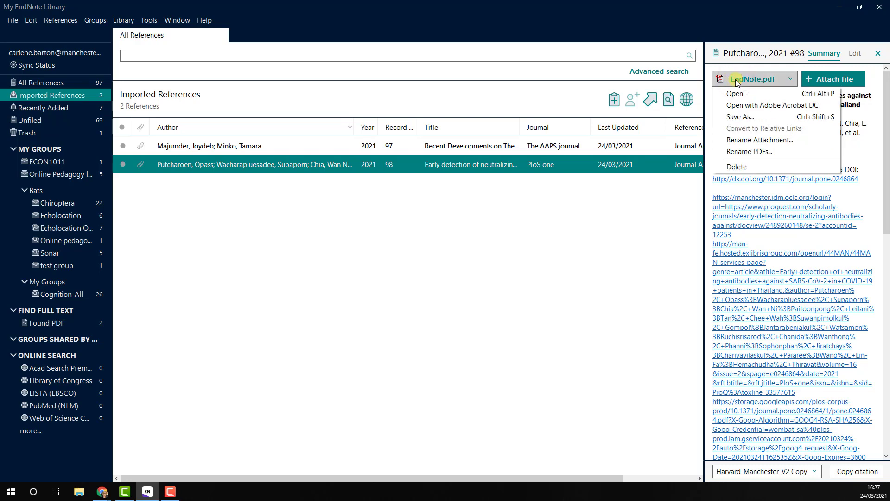
pyautogui.click(741, 93)
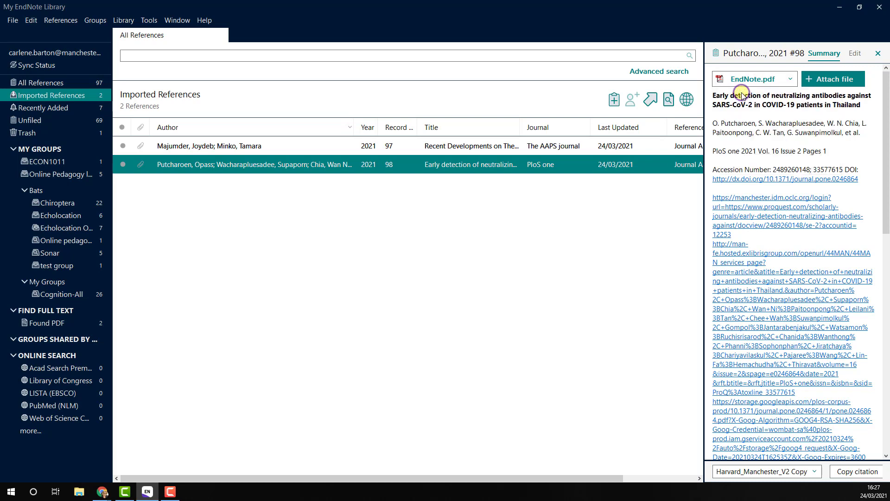